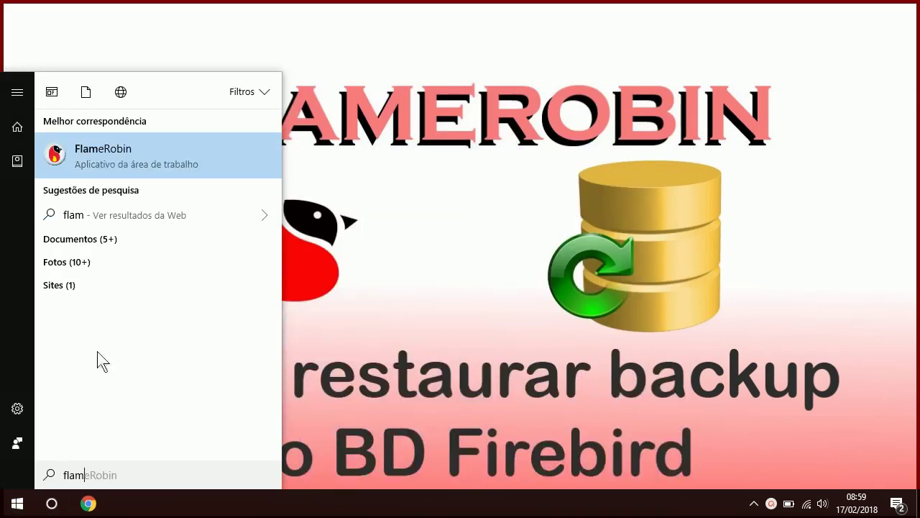
Launch FlameRobin from the 'flam' search, maximize its window, and bring back the Start menu
left_click(140, 156)
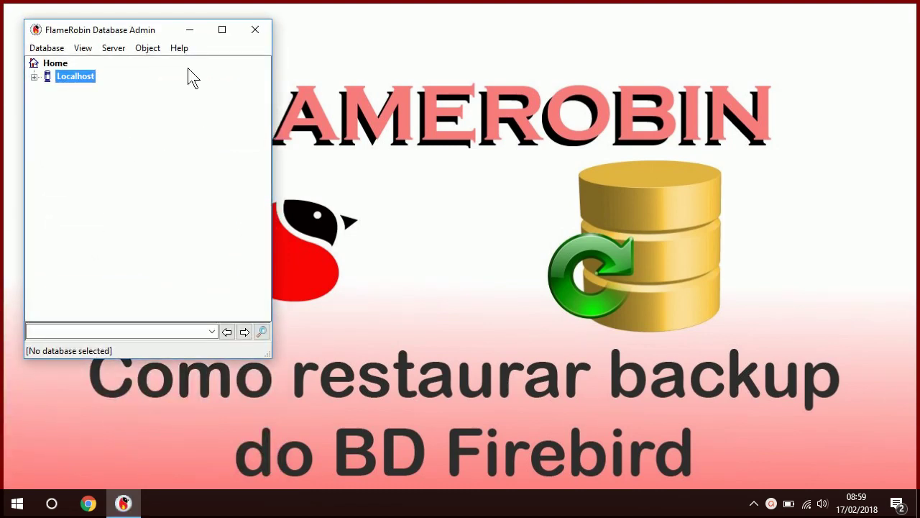
left_click(222, 30)
left_click(18, 504)
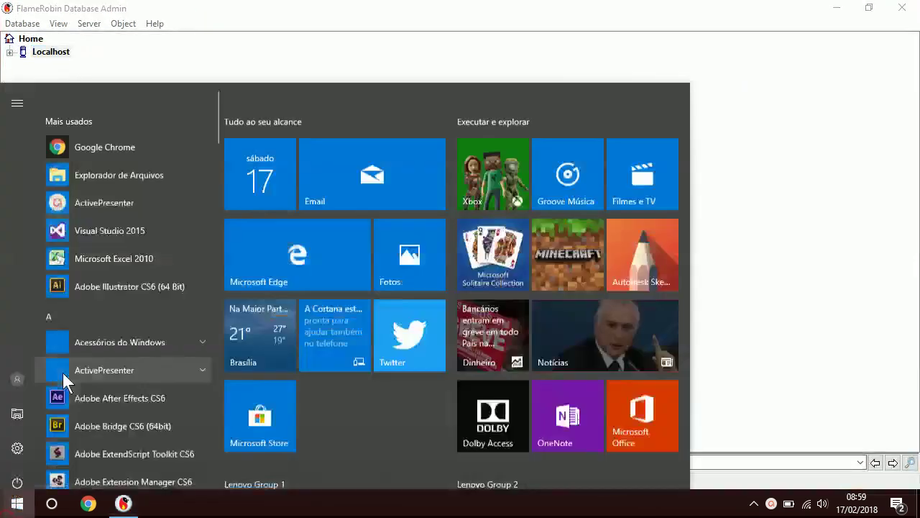
Locate the COPIA_ROMANEIOS.fbk backup on LENOVO (D:) in File Explorer, then close Explorer
left_click(112, 142)
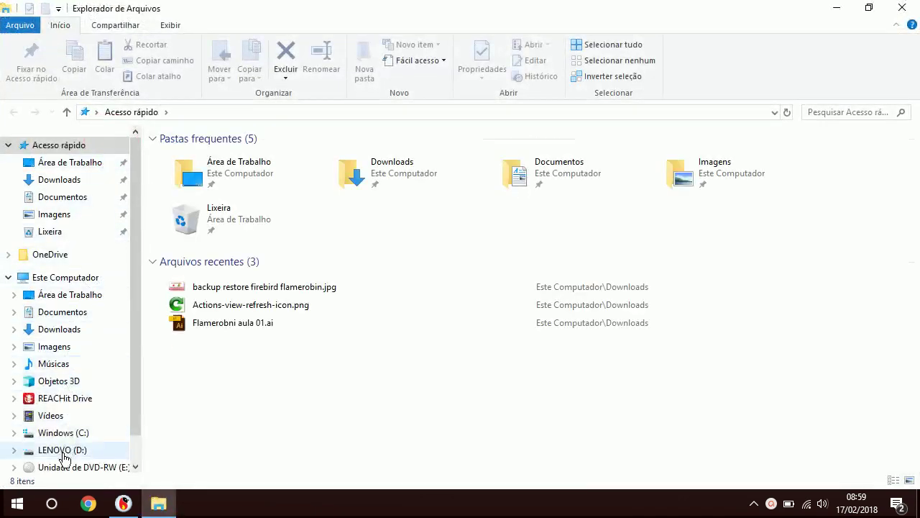
left_click(64, 453)
left_click(256, 290)
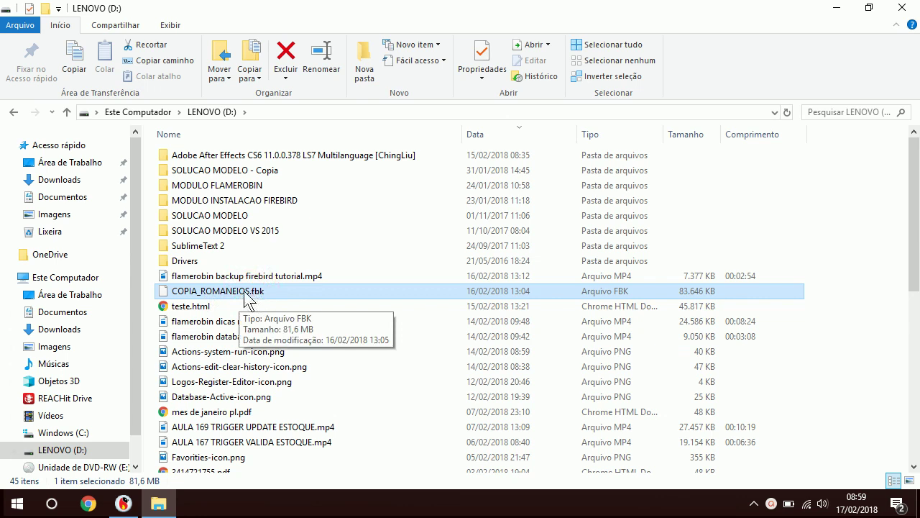
left_click(909, 10)
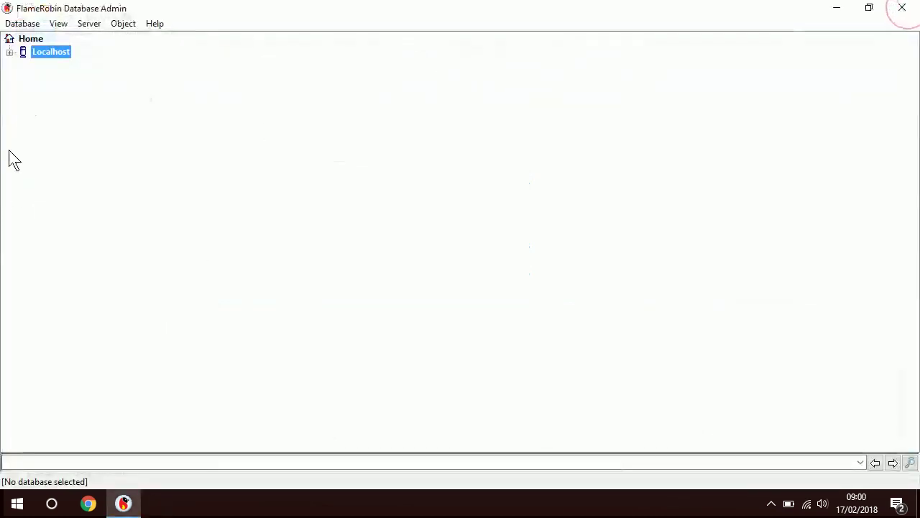
Expand Localhost to show BANCO TESTE and ROMANEIOS, then bring up the Database menu
left_click(10, 54)
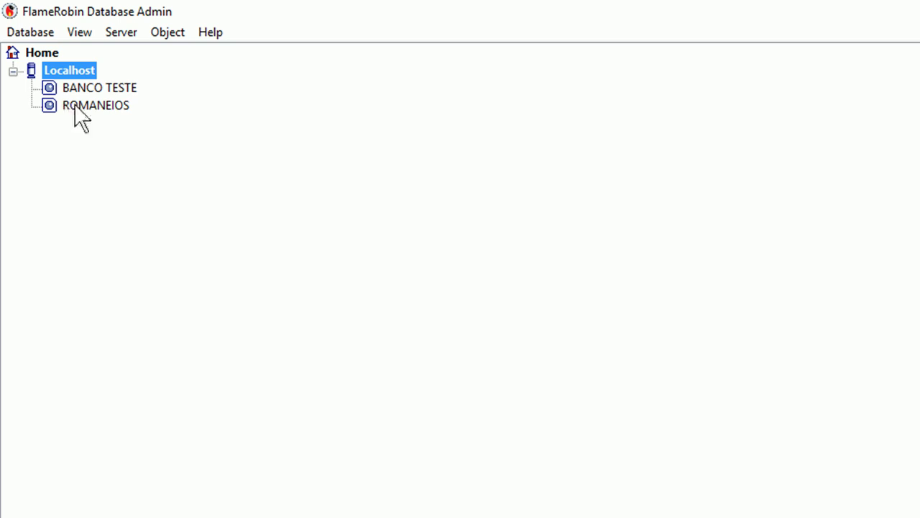
left_click(43, 33)
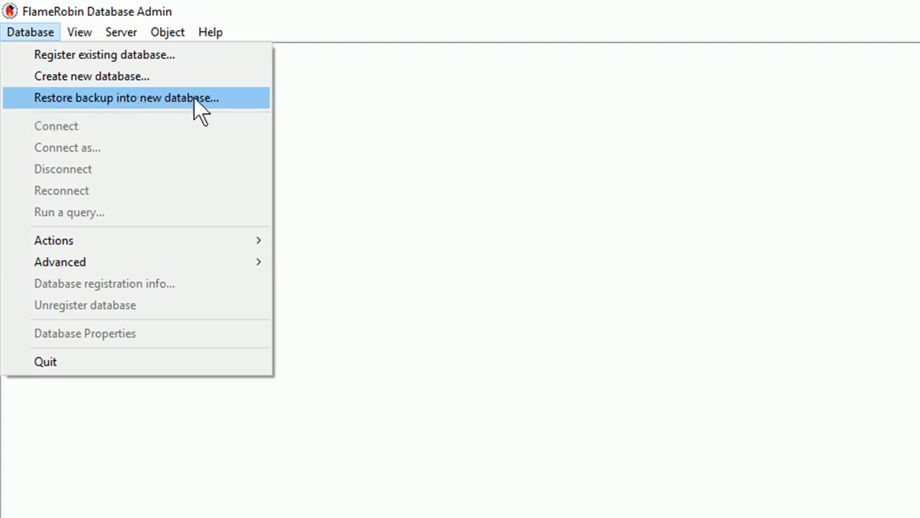
left_click(374, 193)
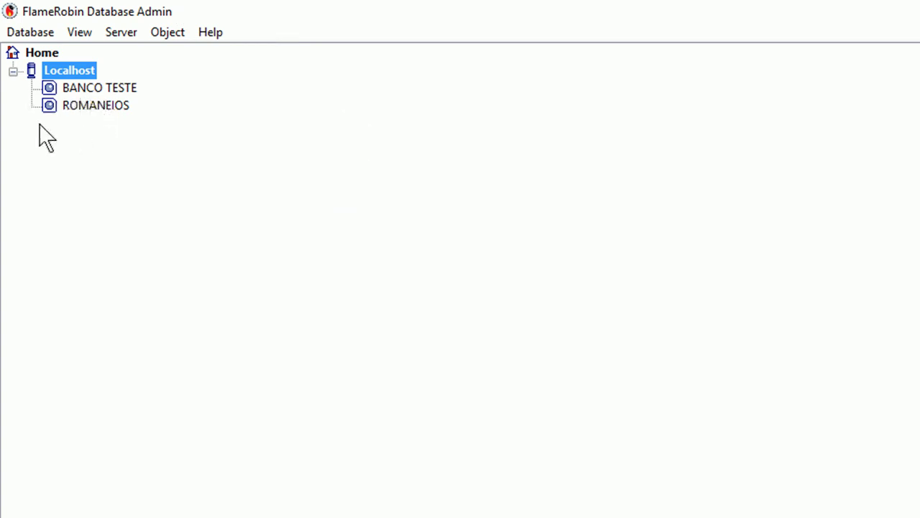
left_click(30, 32)
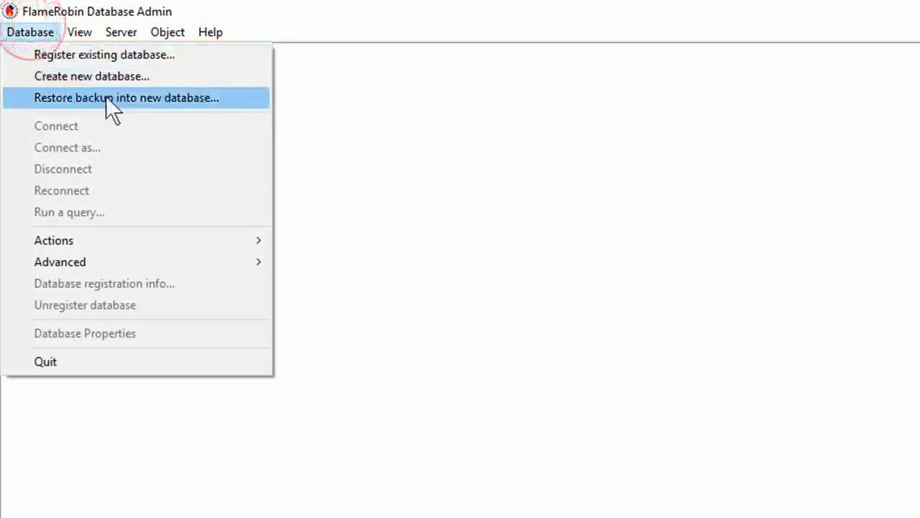
Begin a restore into a new database and name its file NOVO_BANCO on LENOVO (D:)
left_click(217, 98)
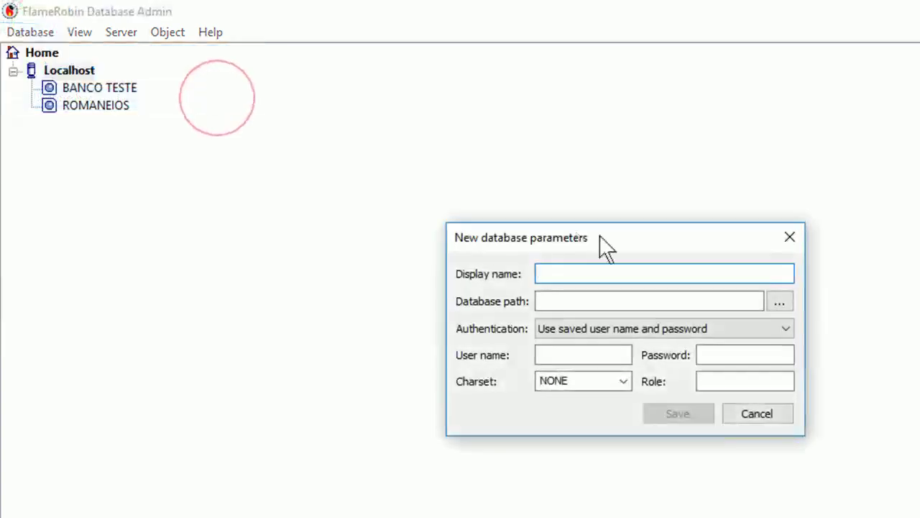
left_click_drag(620, 239, 264, 115)
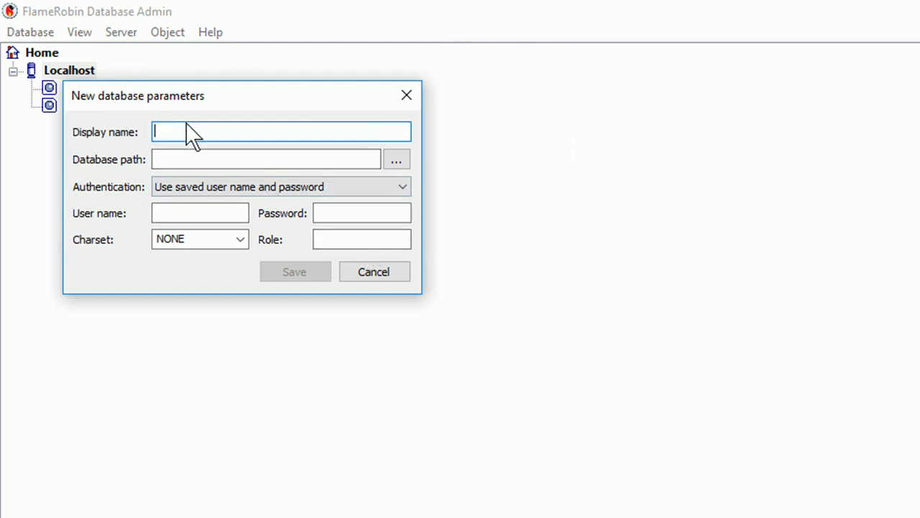
left_click(405, 165)
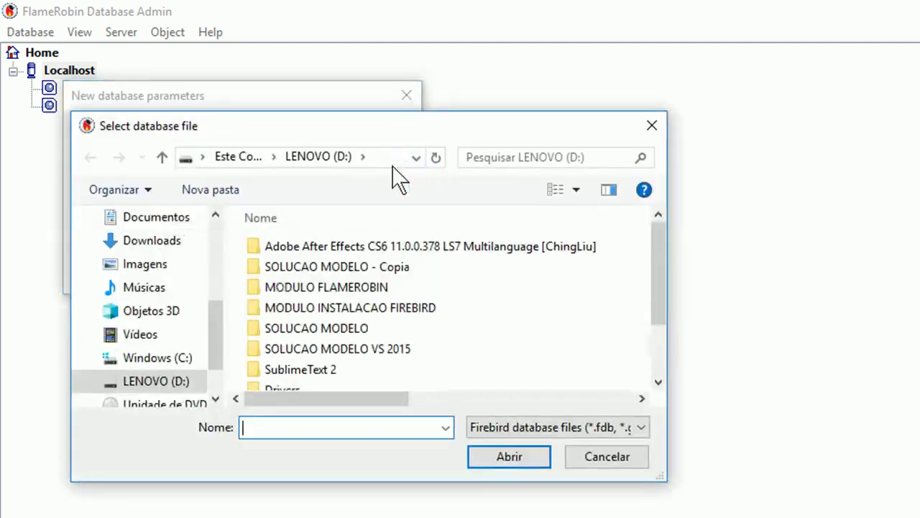
left_click(157, 385)
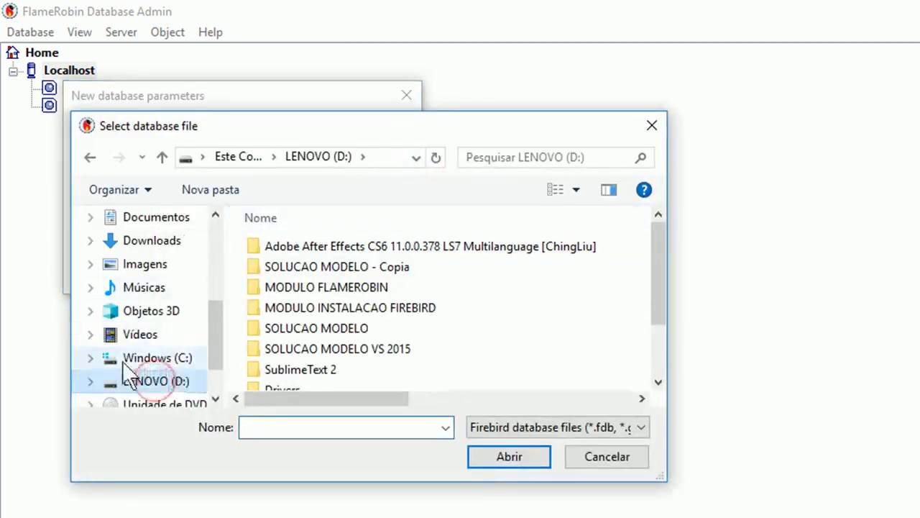
left_click(265, 424)
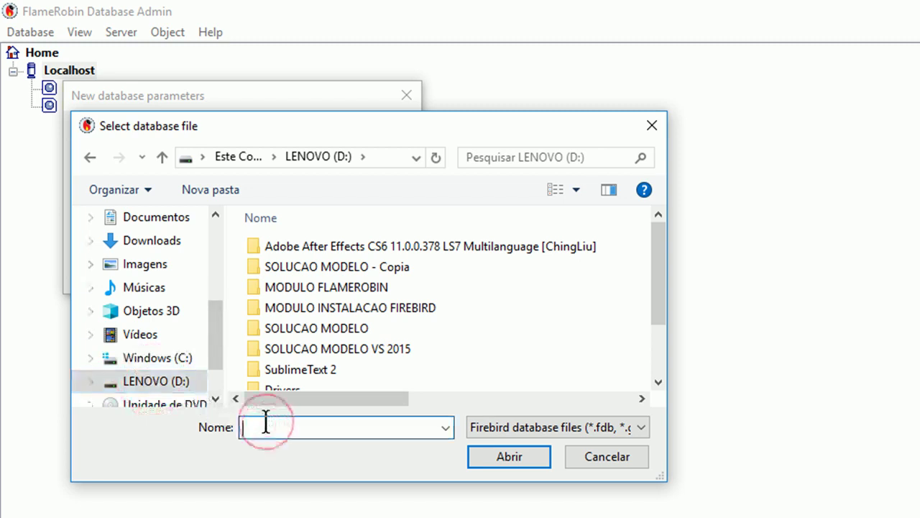
type("NO")
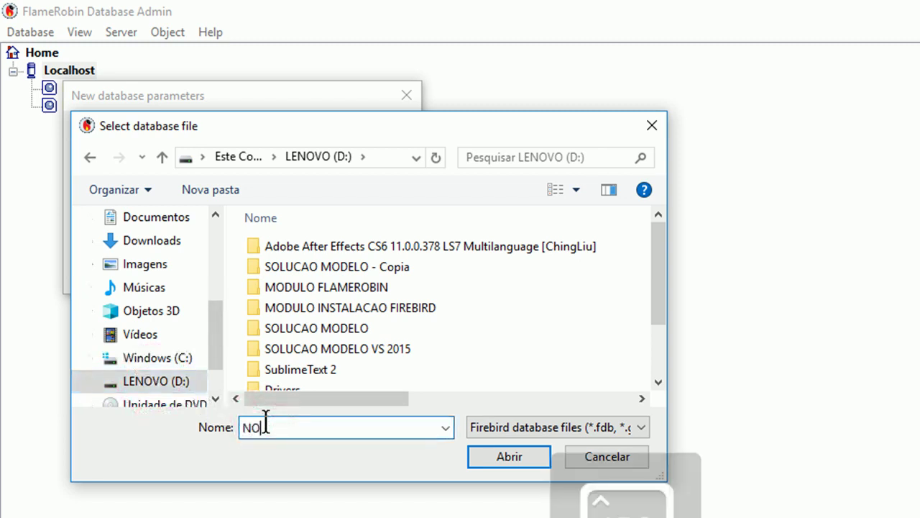
type("VA_BANCO")
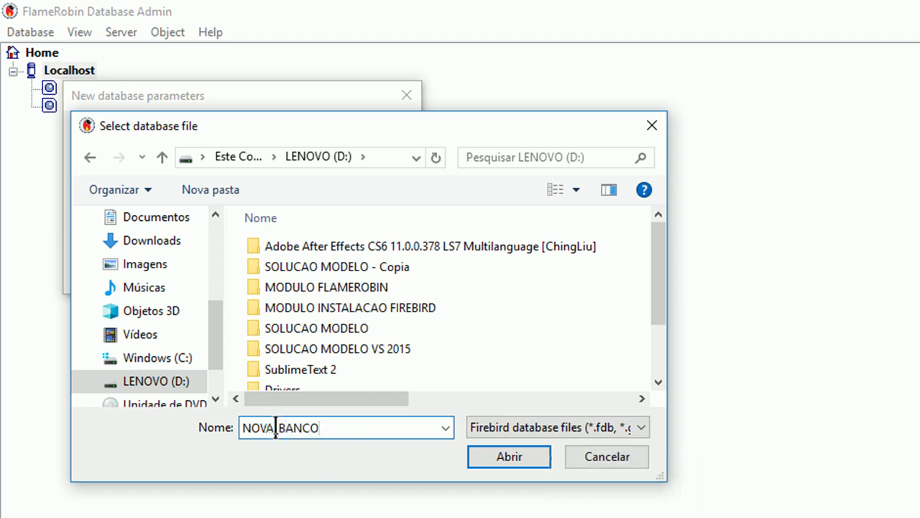
left_click(276, 427)
key("BackSpace")
type("O")
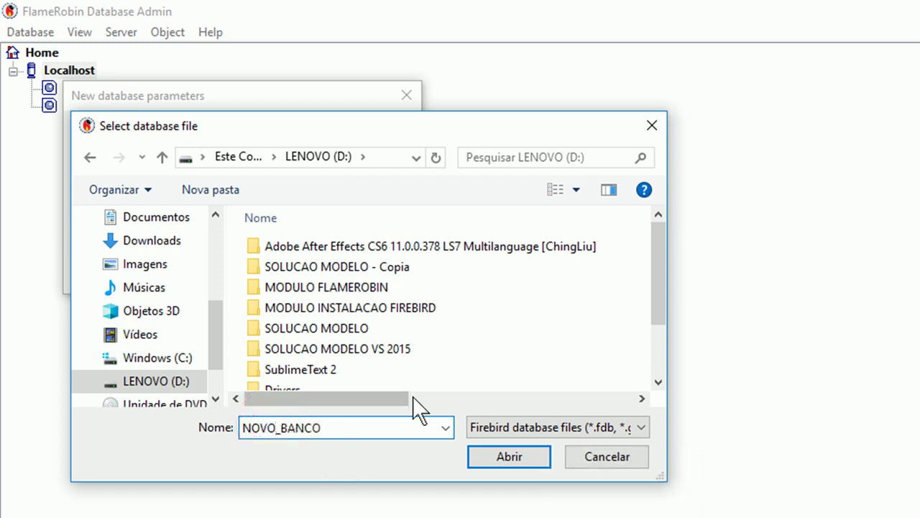
Confirm D:\NOVO_BANCO.fdb as the database path and enter user SYSDBA with the account password
left_click(510, 455)
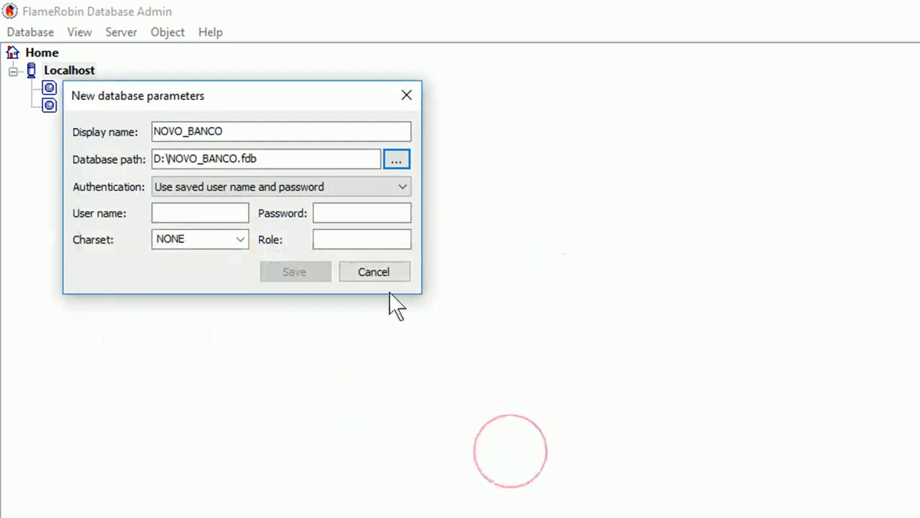
left_click(210, 212)
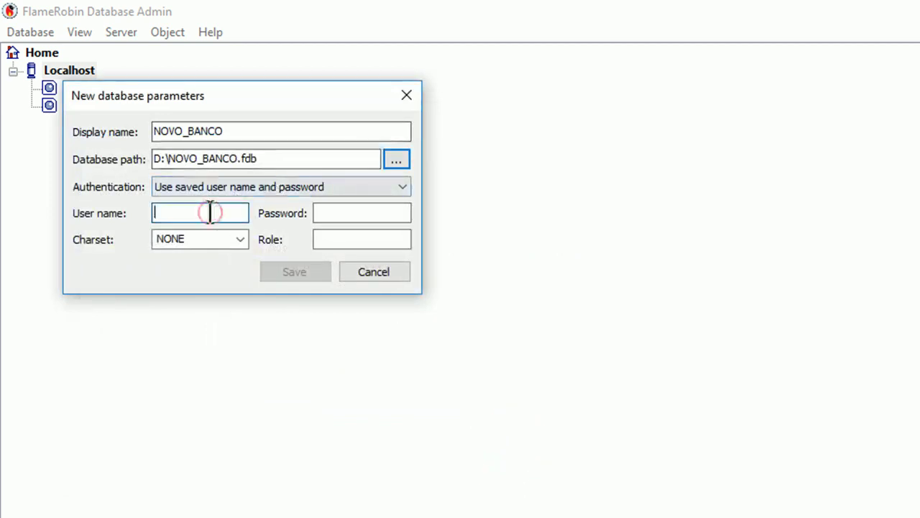
type("SYSDB")
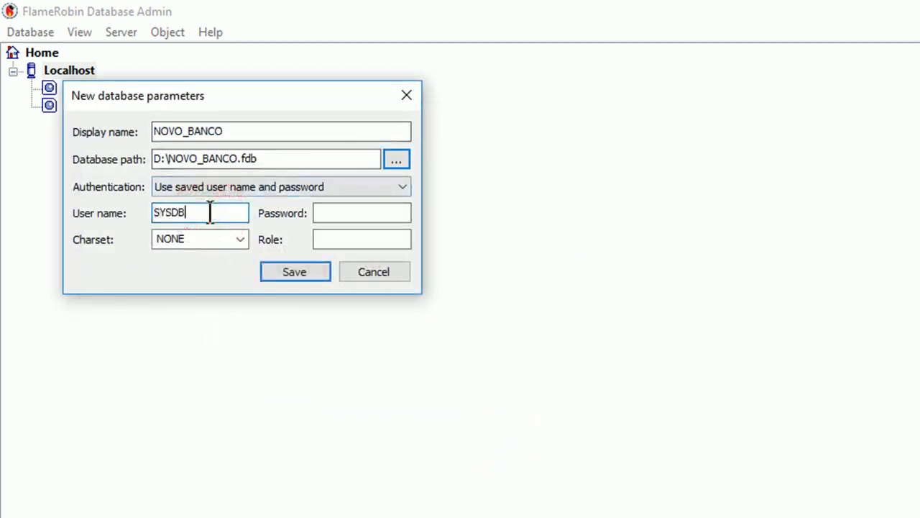
type("A")
key("Tab")
type("masterkey")
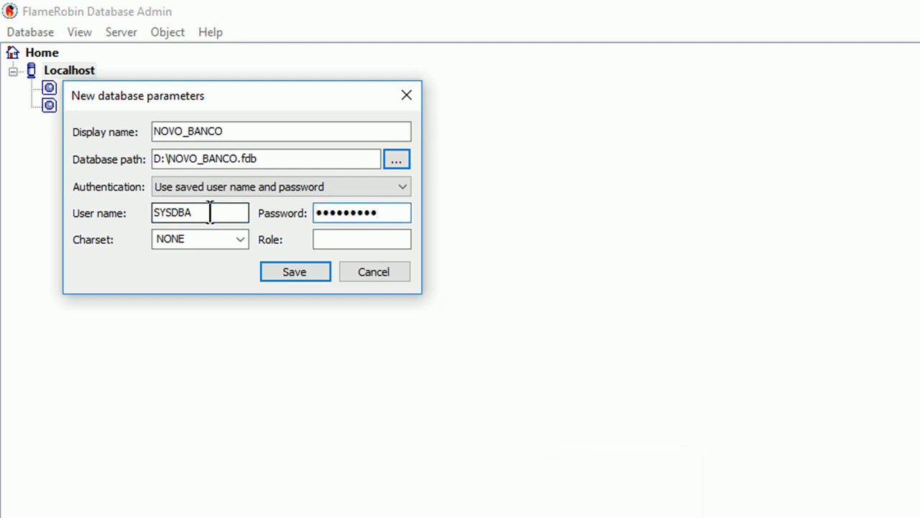
double_click(396, 212)
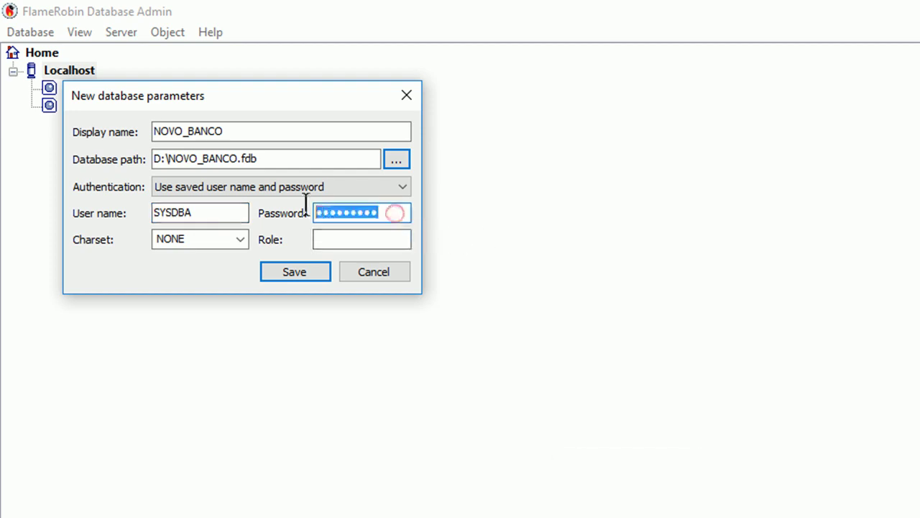
type("mas")
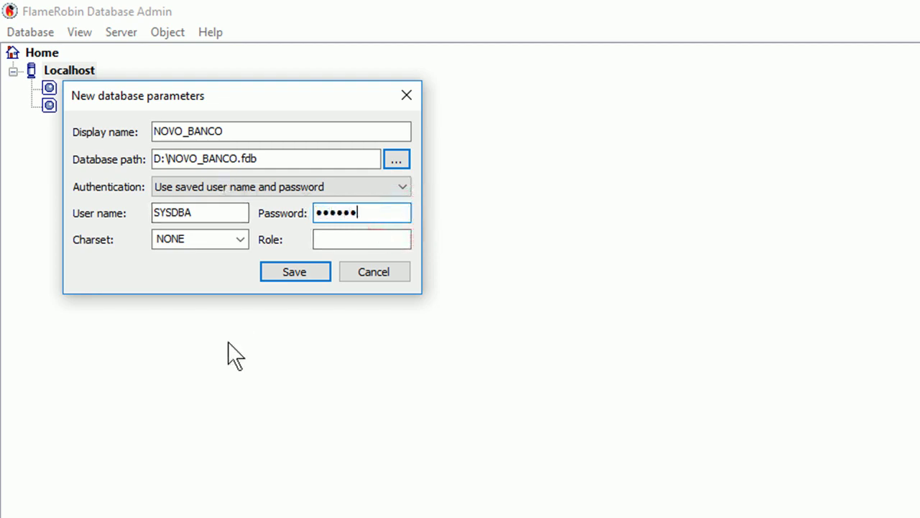
type("terkey")
Set the charset to WIN1252 and save the NOVO_BANCO registration
double_click(198, 240)
type("WIN1252")
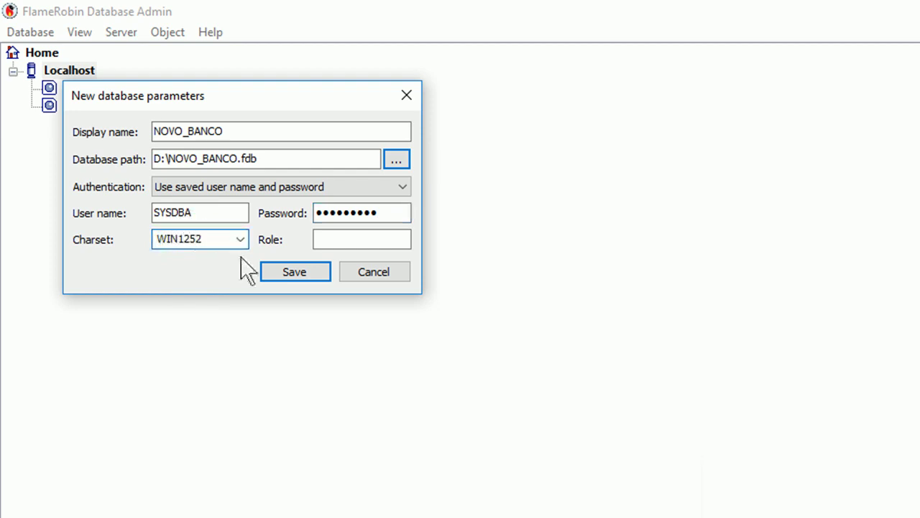
left_click(291, 268)
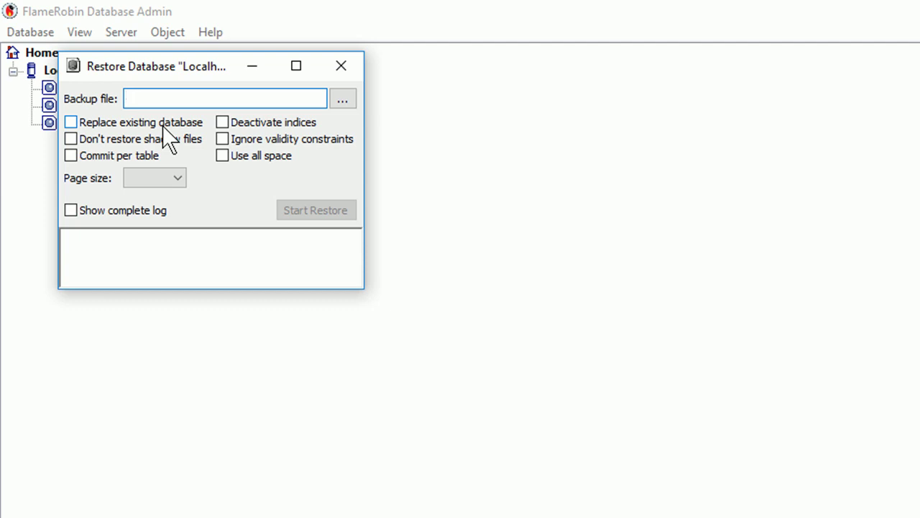
Choose D:\COPIA_ROMANEIOS.fbk as the backup file to restore
left_click(342, 99)
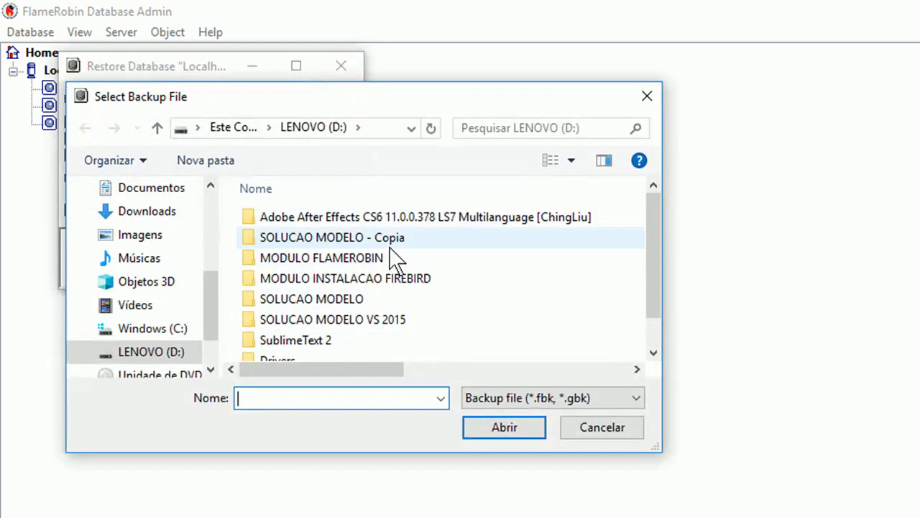
scroll(353, 288, "down", 1)
left_click(303, 351)
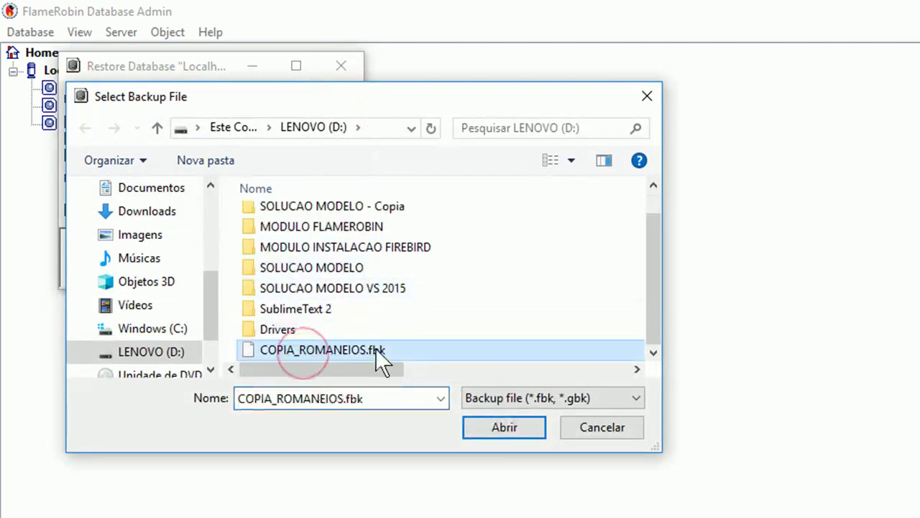
left_click(501, 429)
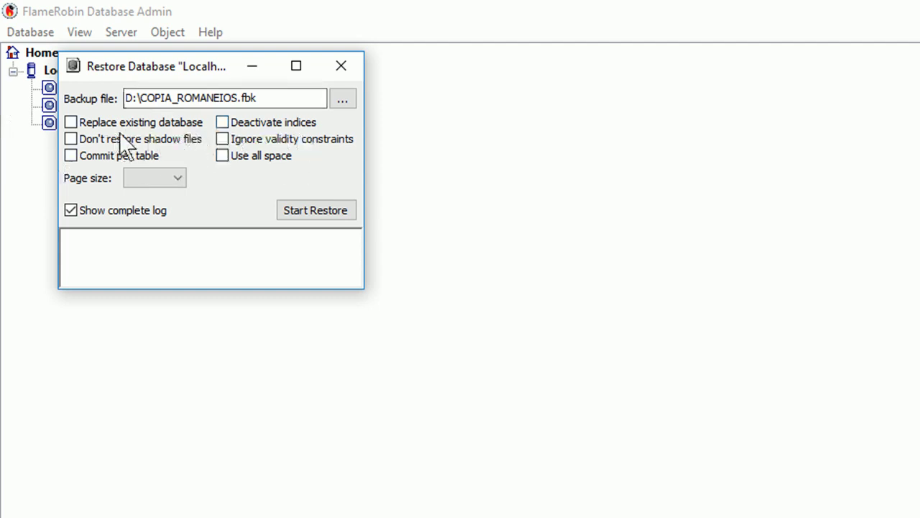
Run the restore into NOVO_BANCO until the log reports it finished at 09:02:13, then close the window
left_click(318, 209)
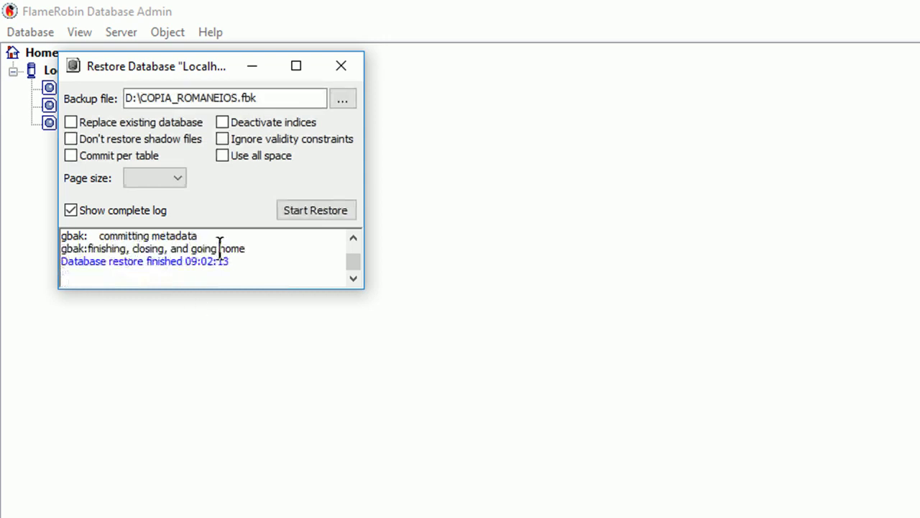
left_click_drag(235, 260, 52, 261)
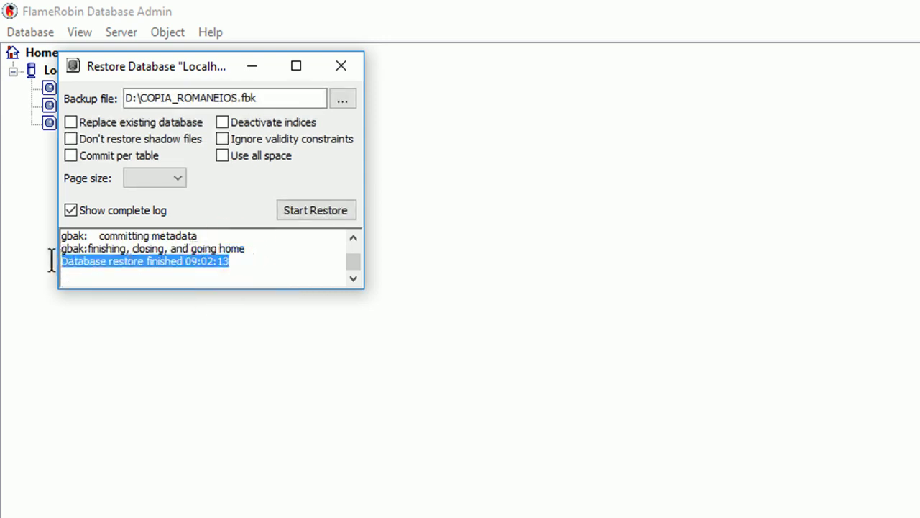
left_click(115, 273)
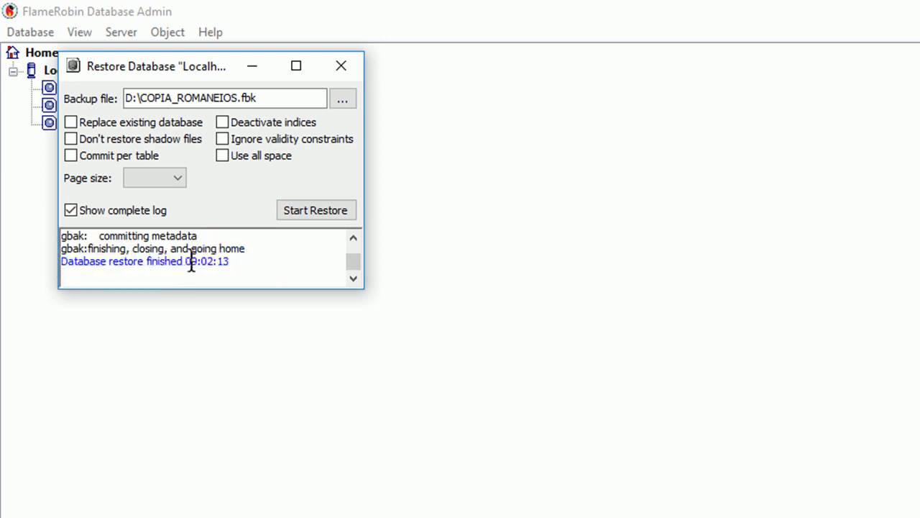
left_click(350, 66)
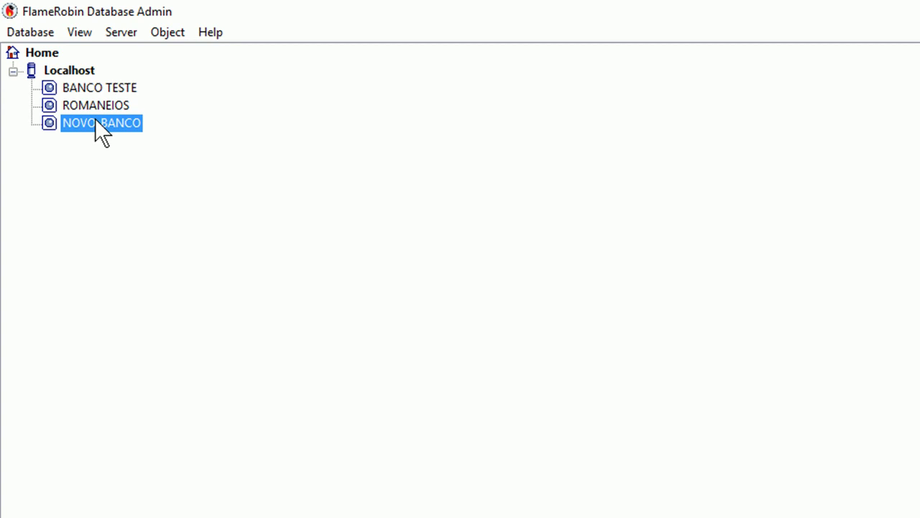
key("super")
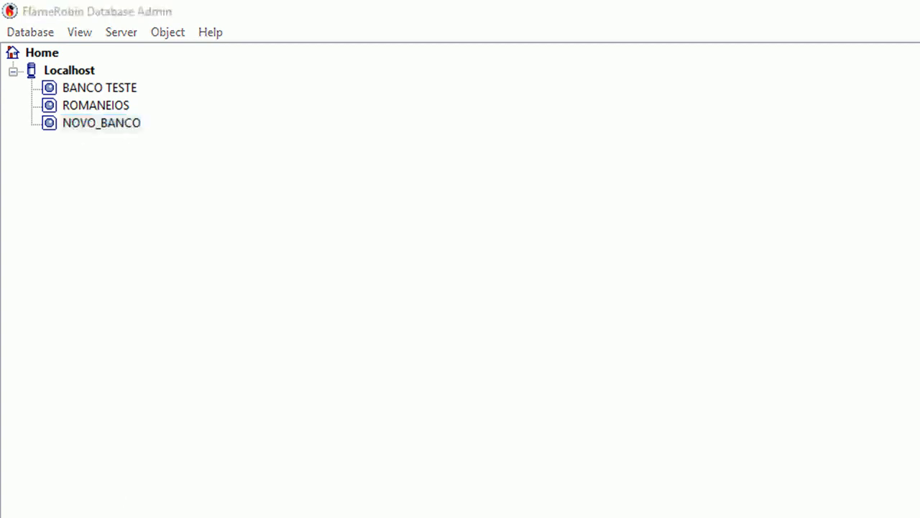
Confirm in File Explorer that NOVO_BANCO.FDB (141 MB) now exists on LENOVO (D:)
left_click(142, 198)
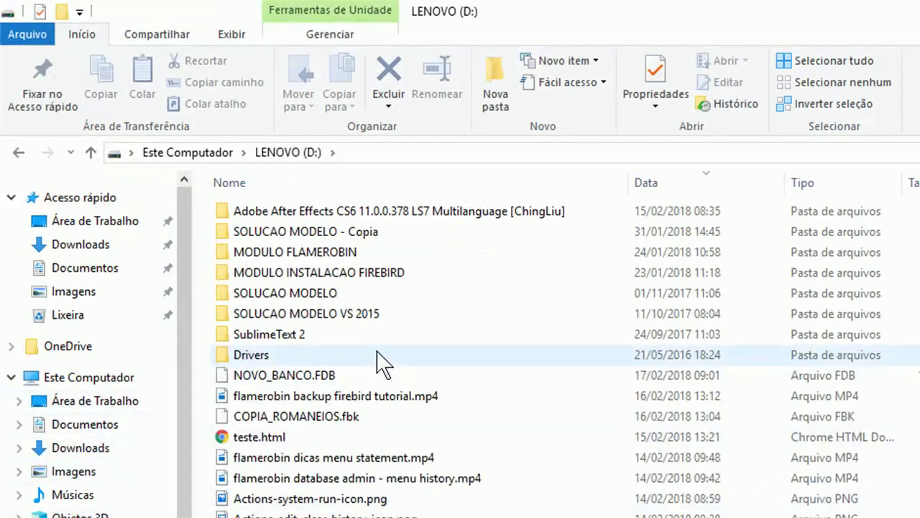
left_click(327, 376)
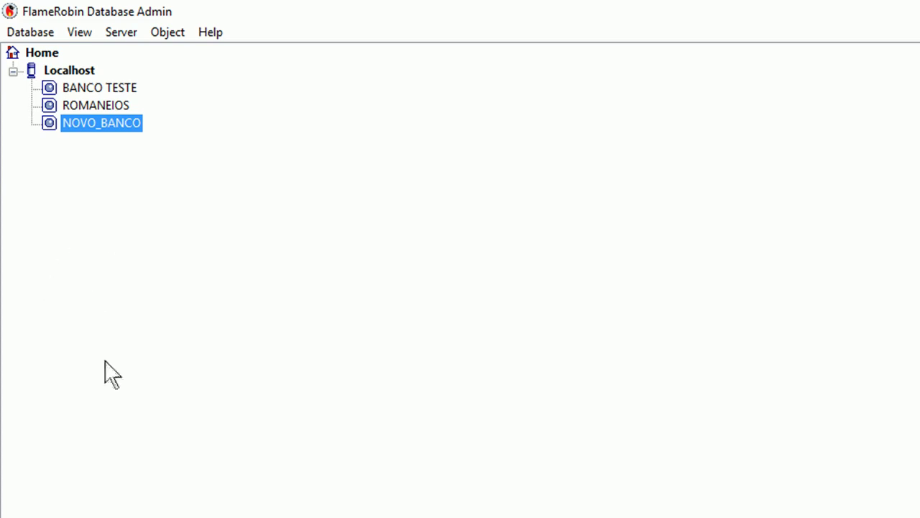
Connect to NOVO_BANCO, list its 39 tables, and view all rows of CATEGORIA
double_click(129, 123)
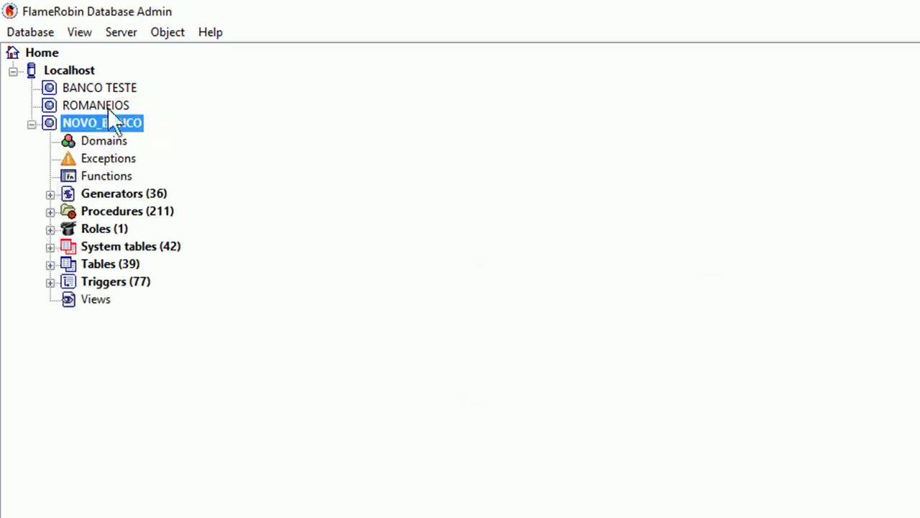
left_click(49, 265)
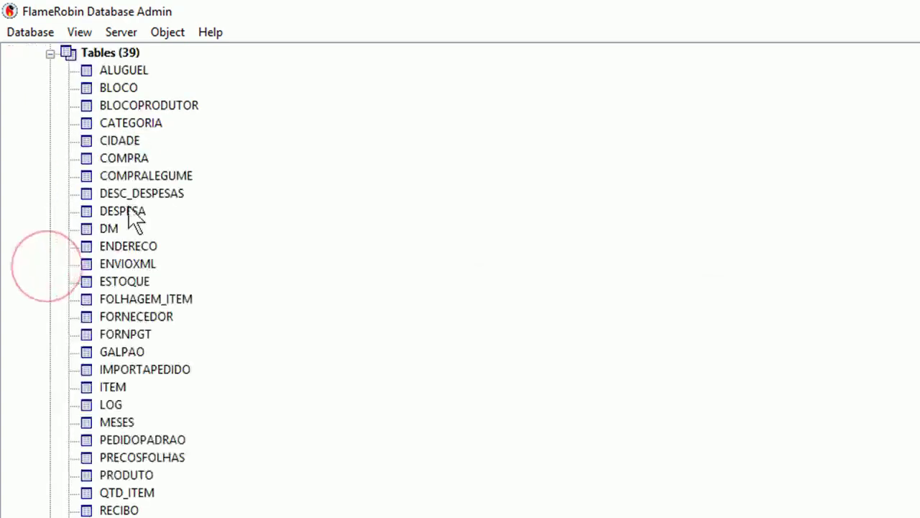
right_click(154, 121)
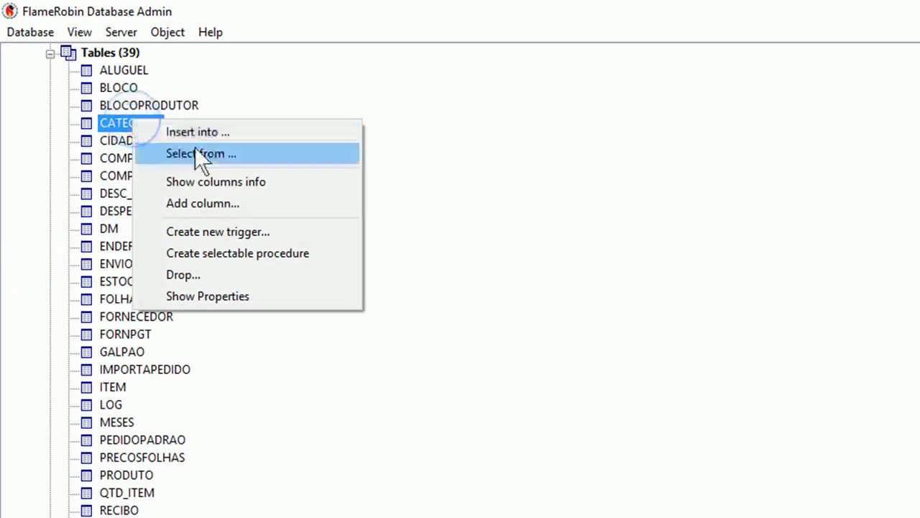
left_click(203, 152)
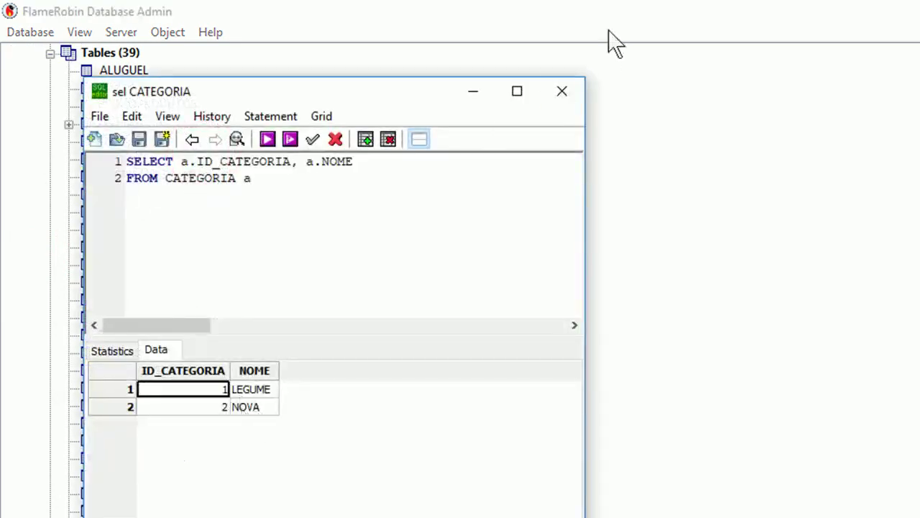
left_click(575, 90)
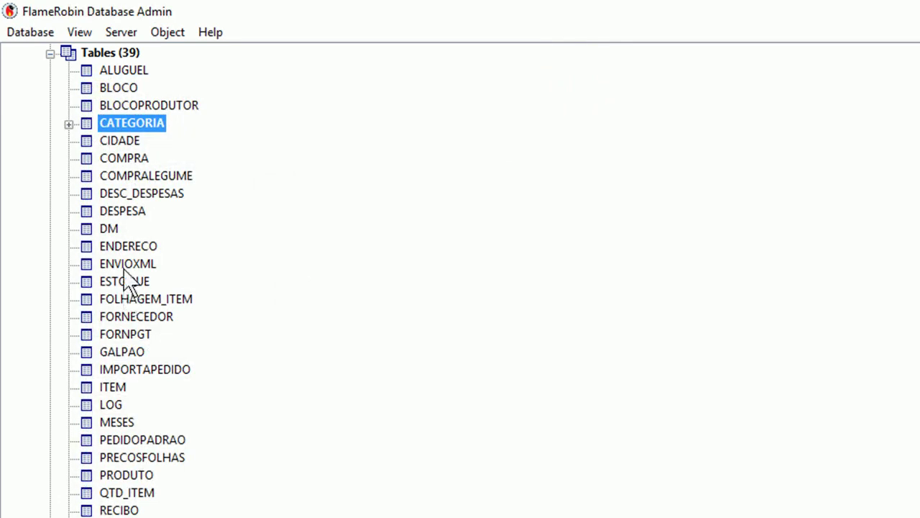
View all rows of COMPRA, close the results, and collapse the NOVO_BANCO tree
left_click(123, 158)
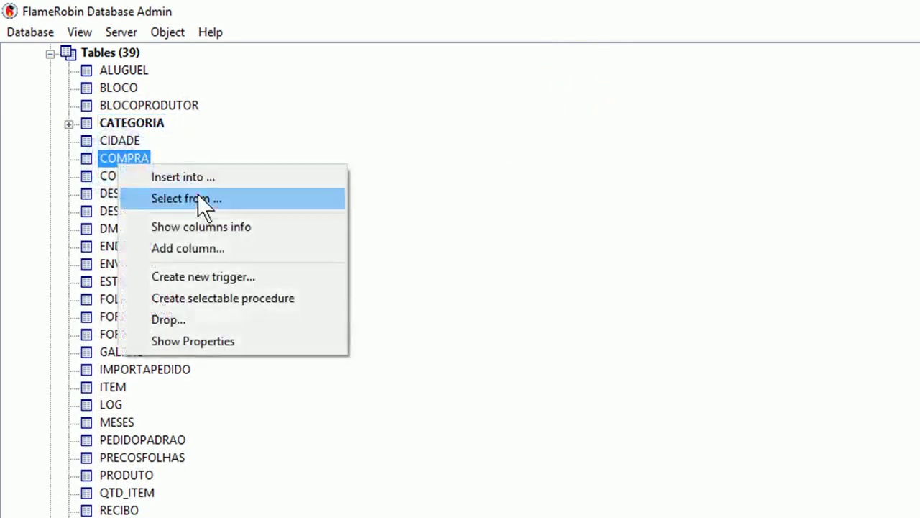
left_click(196, 198)
scroll(479, 407, "down", 6)
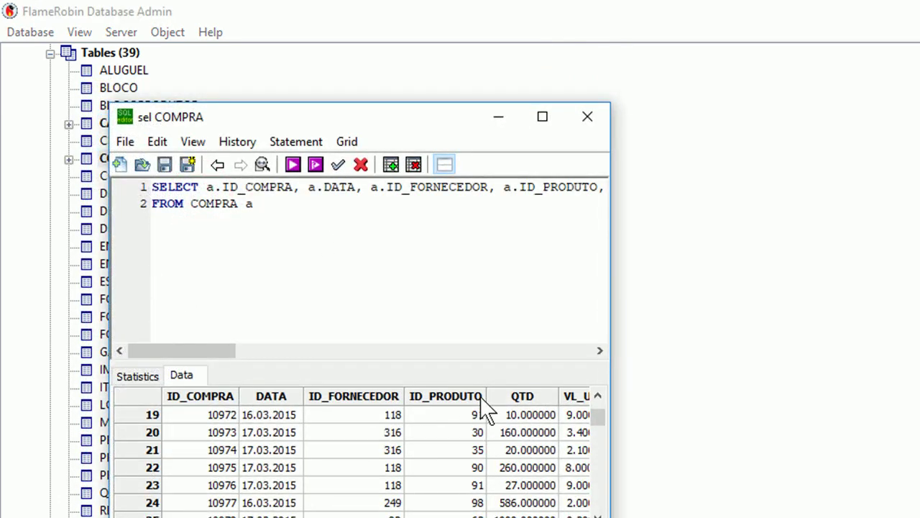
left_click(594, 112)
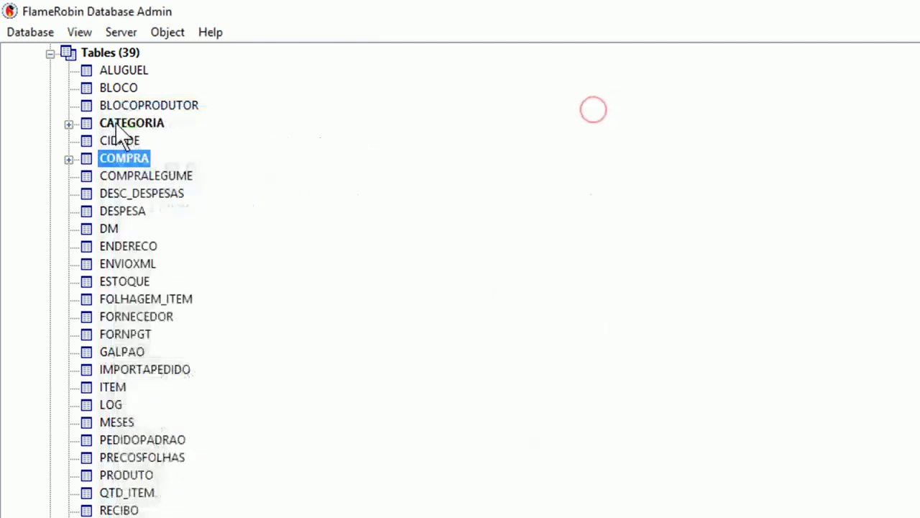
scroll(100, 138, "up", 4)
left_click(31, 124)
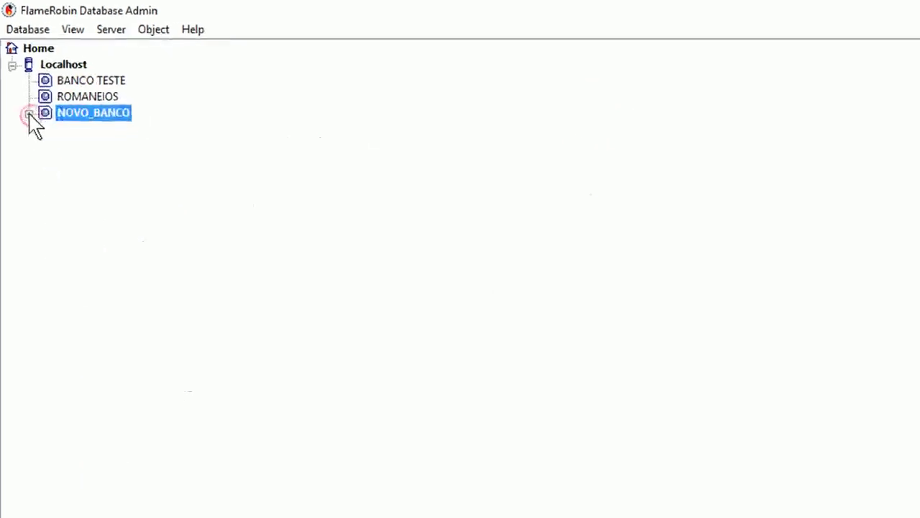